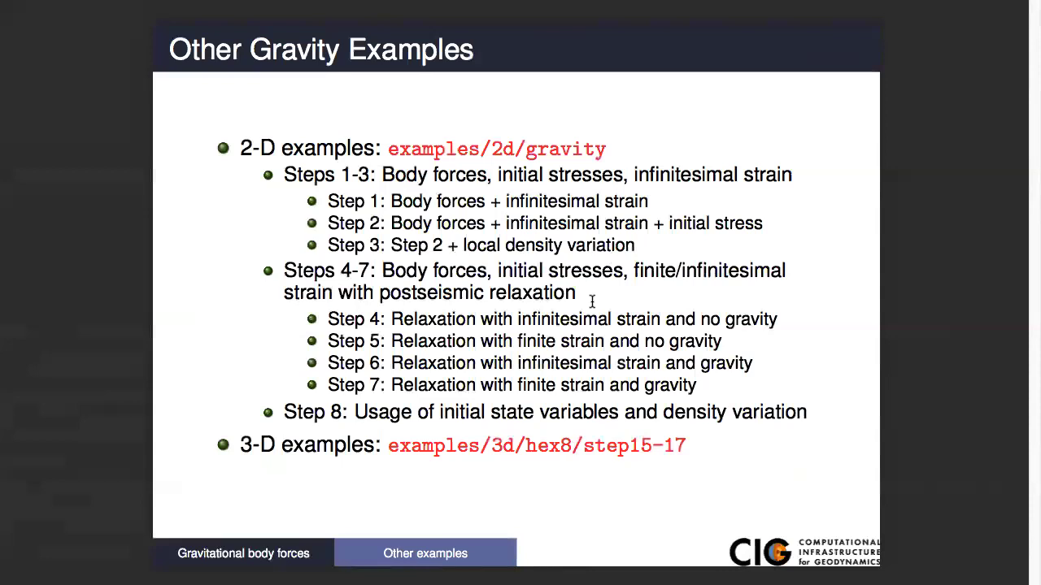
# Advance the slideshow to the Cascadia Gravity Simulations slide on step08a, step08b and step08c
pyautogui.press('Right')
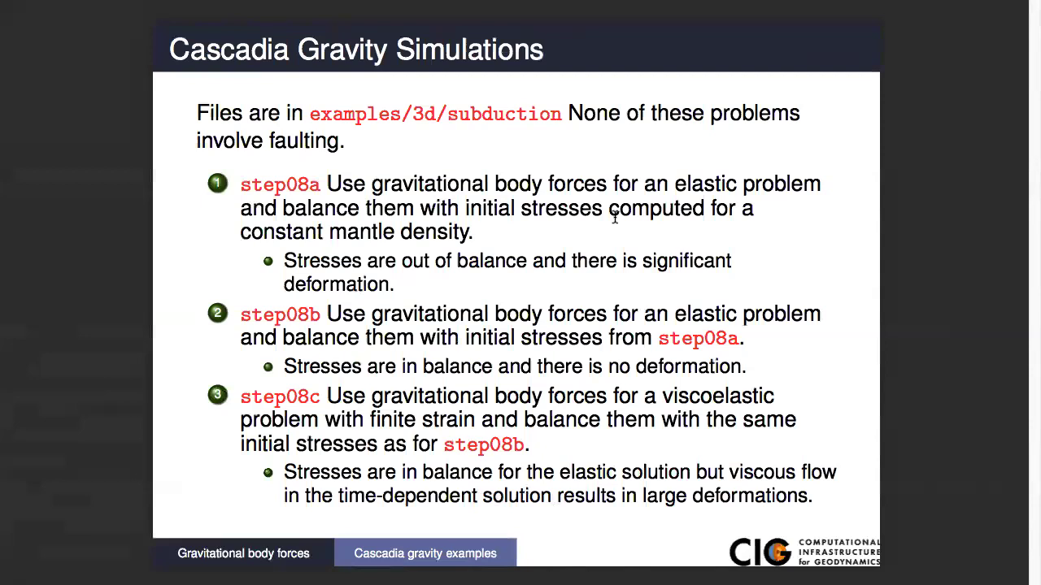
# Exit full screen, glance at the ParaView density model, and return to gravity.pdf in Preview
pyautogui.press('Escape')
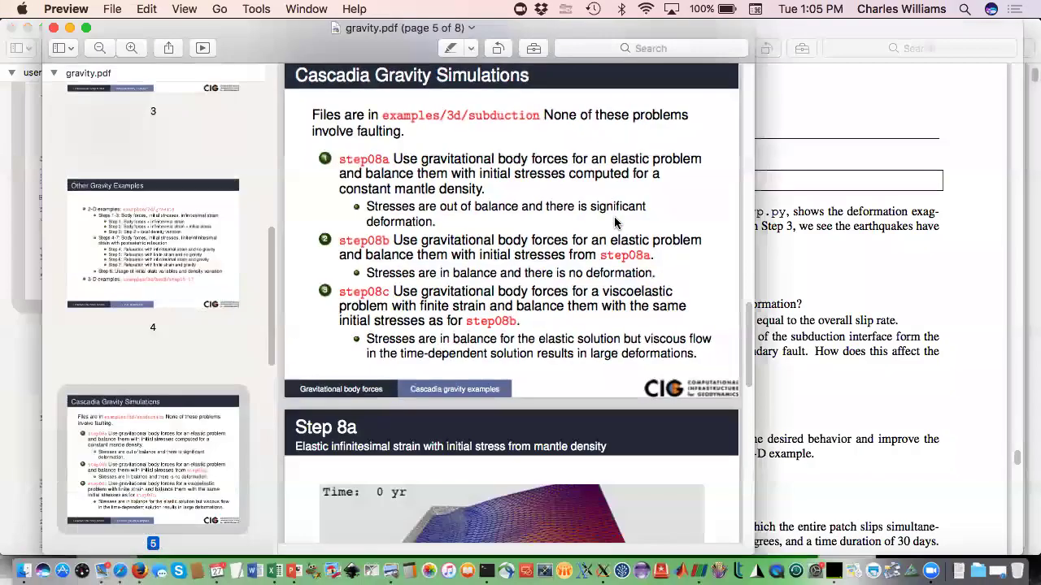
pyautogui.click(695, 574)
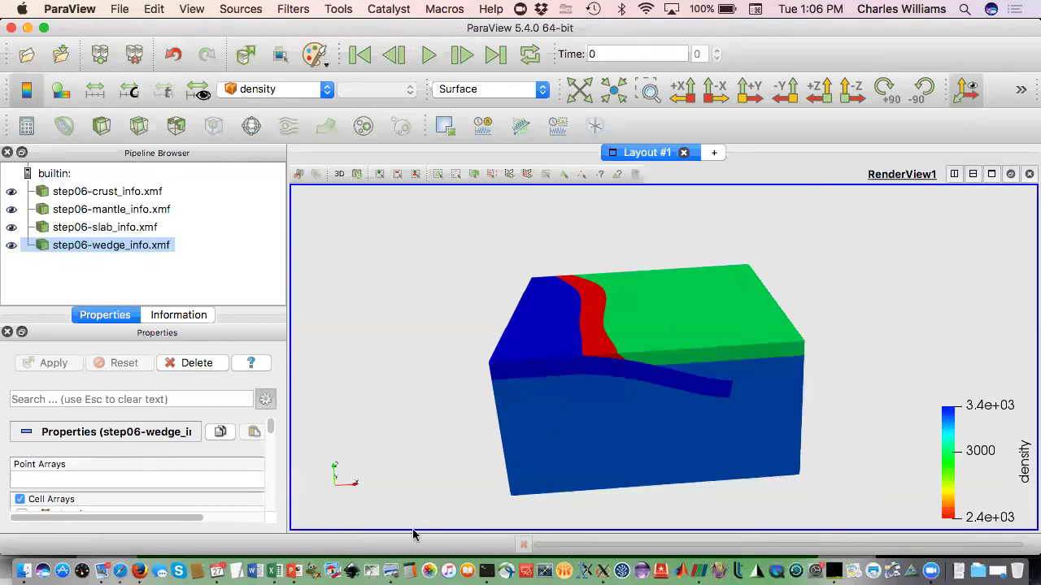
pyautogui.click(383, 541)
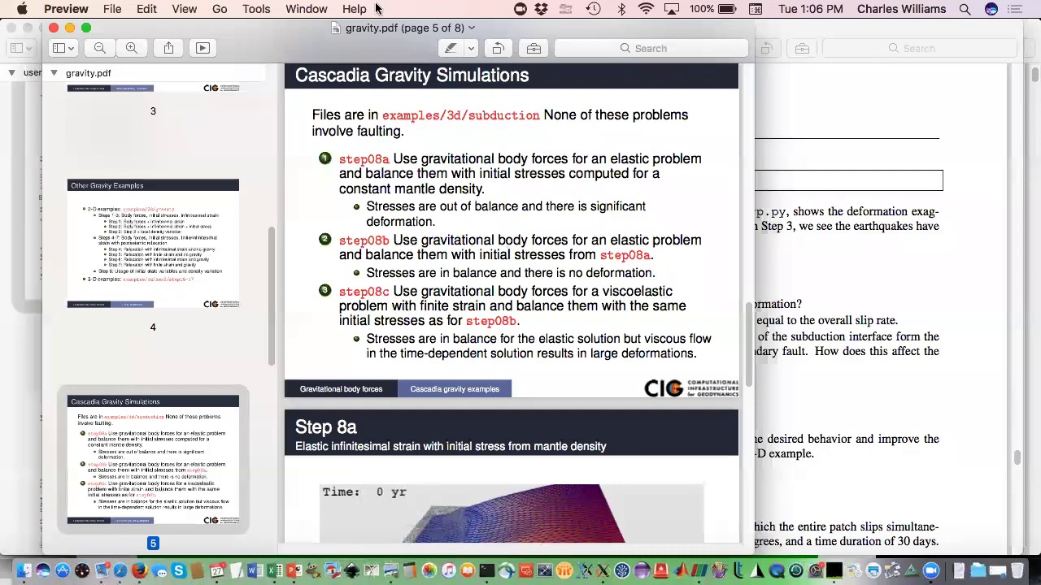
pyautogui.click(183, 9)
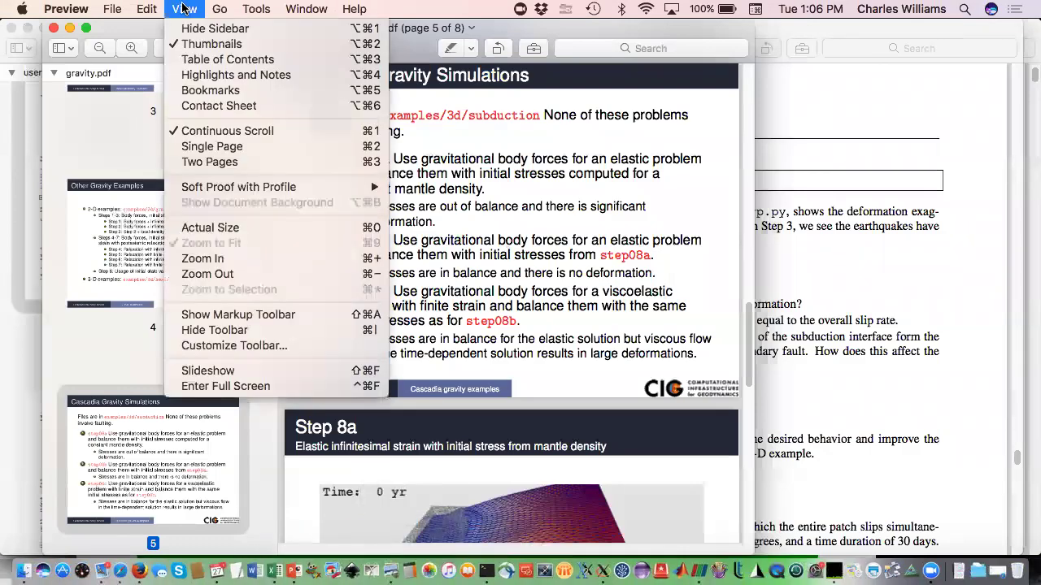
pyautogui.click(235, 386)
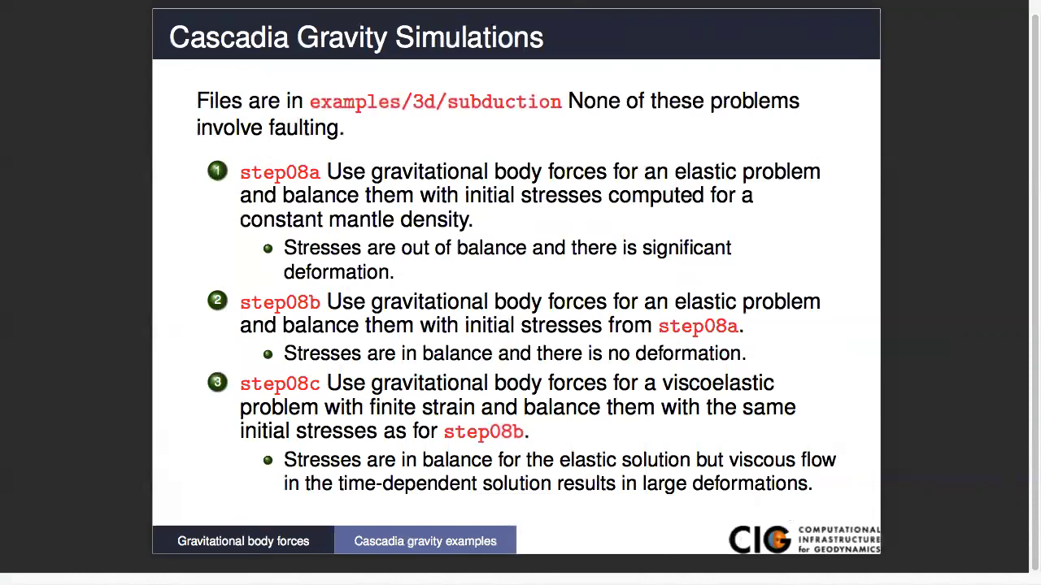
pyautogui.press('Escape')
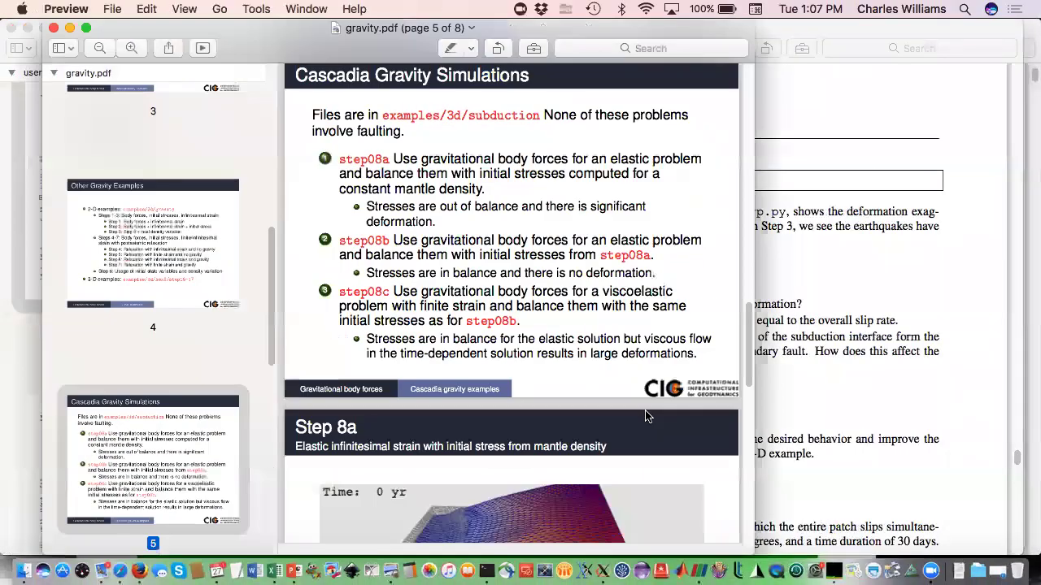
# In the spatialdb shell, move up to the subduction folder, list files, and page through step08a.cfg
pyautogui.click(488, 568)
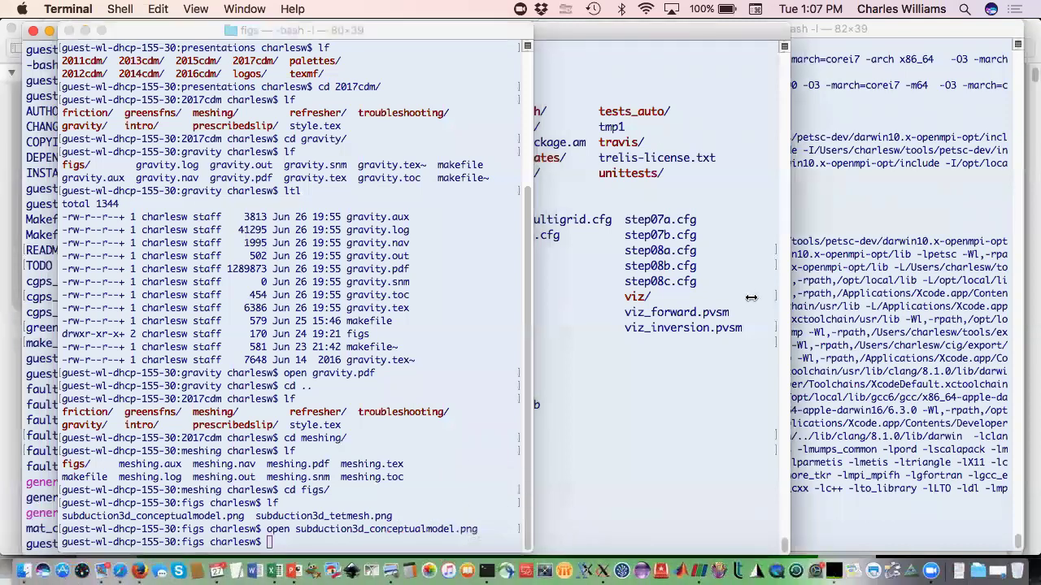
pyautogui.click(545, 313)
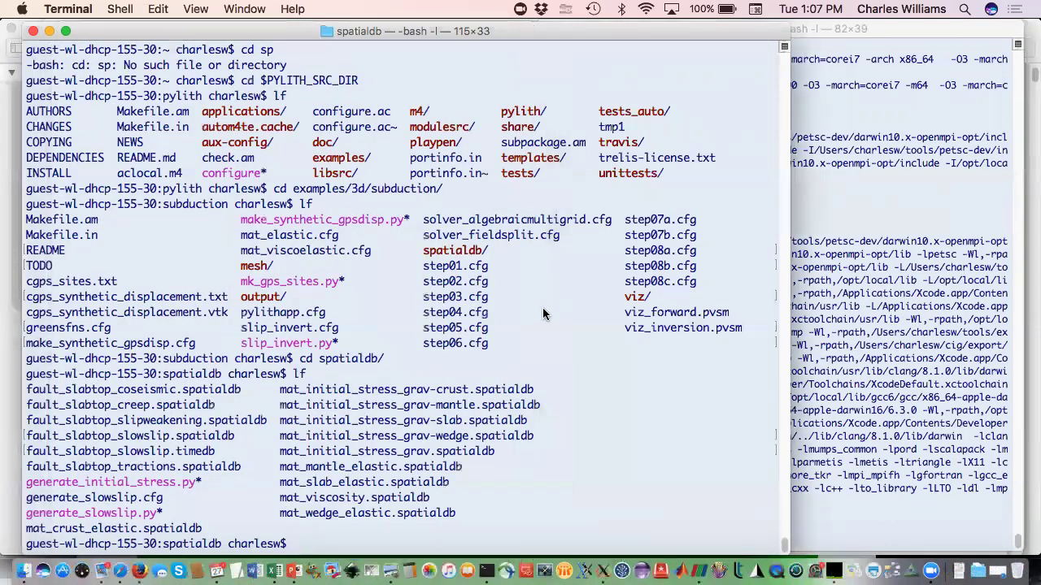
pyautogui.write('cd ..')
pyautogui.press('Return')
pyautogui.write('lf')
pyautogui.press('Return')
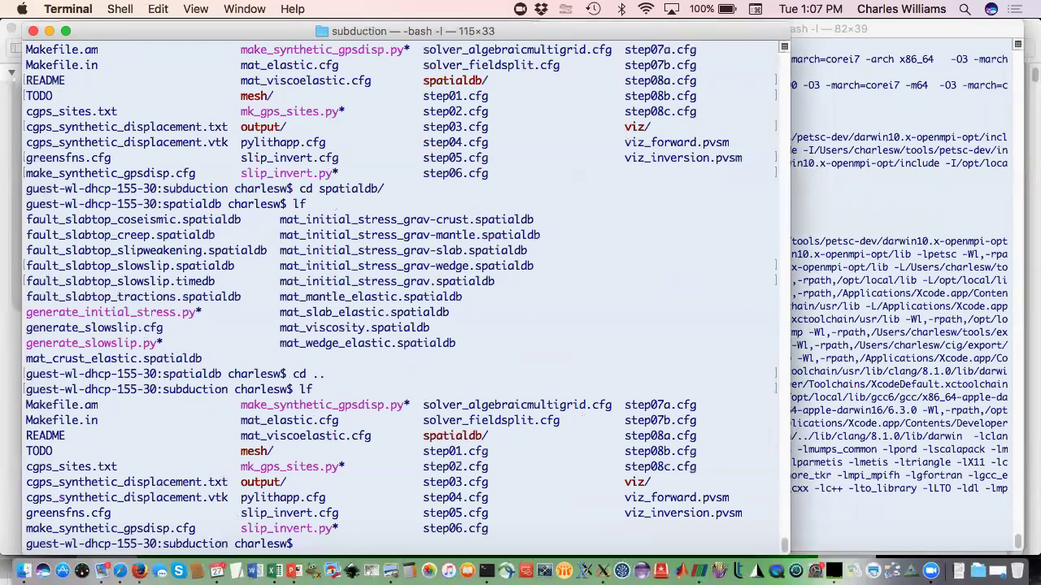
pyautogui.write('m step')
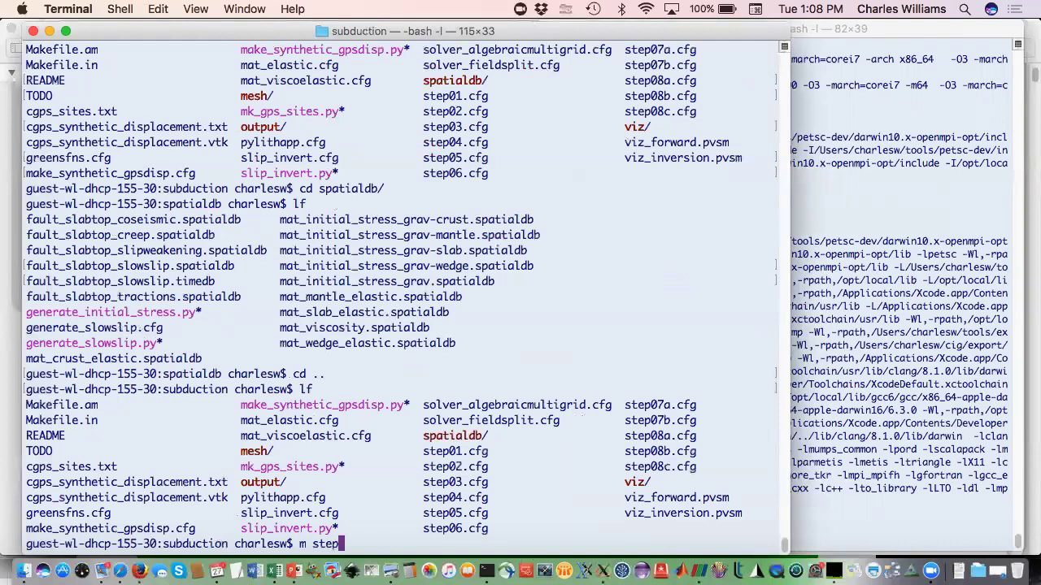
pyautogui.write('08a.cfg')
pyautogui.press('Return')
# Quit the pager and reopen step08a.cfg in vi by editing the previous command
pyautogui.press('q')
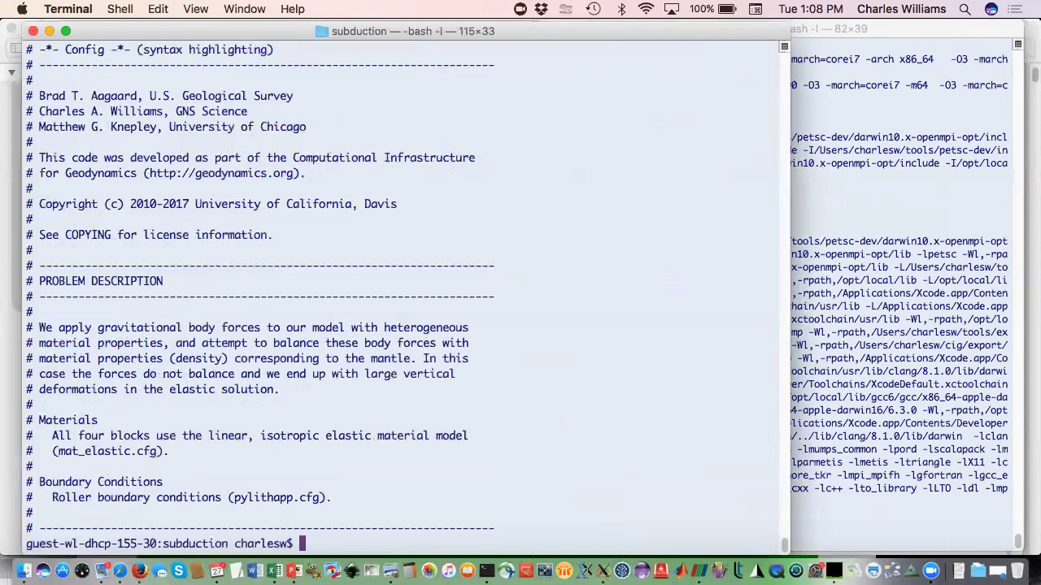
pyautogui.press('Up')
pyautogui.hotkey('ctrl', 'a')
pyautogui.press('Delete')
pyautogui.press('Delete')
pyautogui.write('vi')
pyautogui.press('Return')
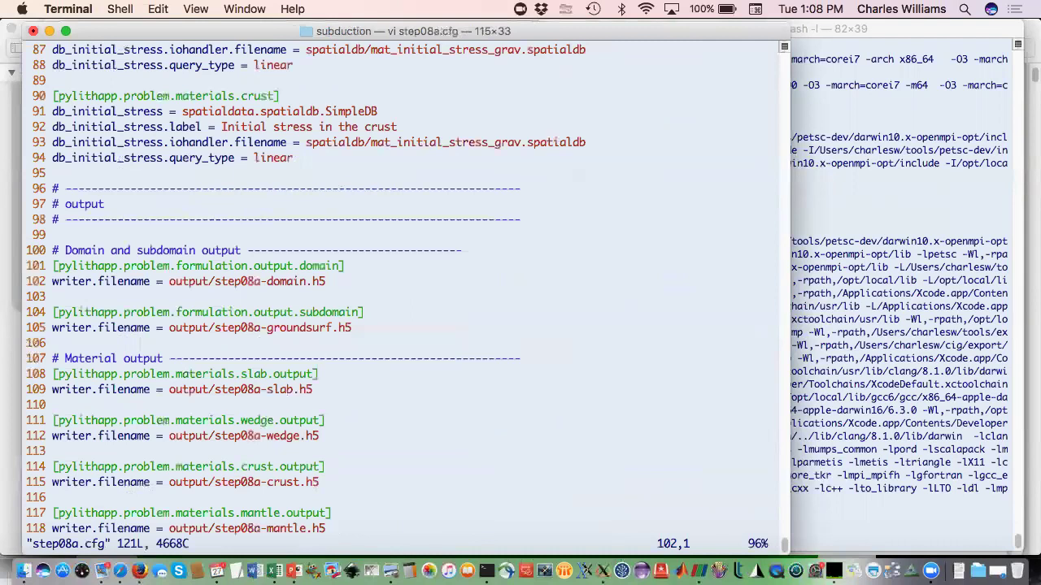
# Review the header, problem and gravity field settings, time step, and slab database filename
pyautogui.press('g')
pyautogui.press('g')
pyautogui.press('j')
pyautogui.press('j')
pyautogui.press('j')
pyautogui.press('j')
pyautogui.press('j')
pyautogui.press('j')
pyautogui.press('j')
pyautogui.press('j')
pyautogui.press('j')
pyautogui.press('j')
pyautogui.press('j')
pyautogui.press('j')
pyautogui.press('j')
pyautogui.press('j')
pyautogui.press('j')
pyautogui.press('j')
pyautogui.press('j')
pyautogui.press('j')
pyautogui.press('j')
pyautogui.press('j')
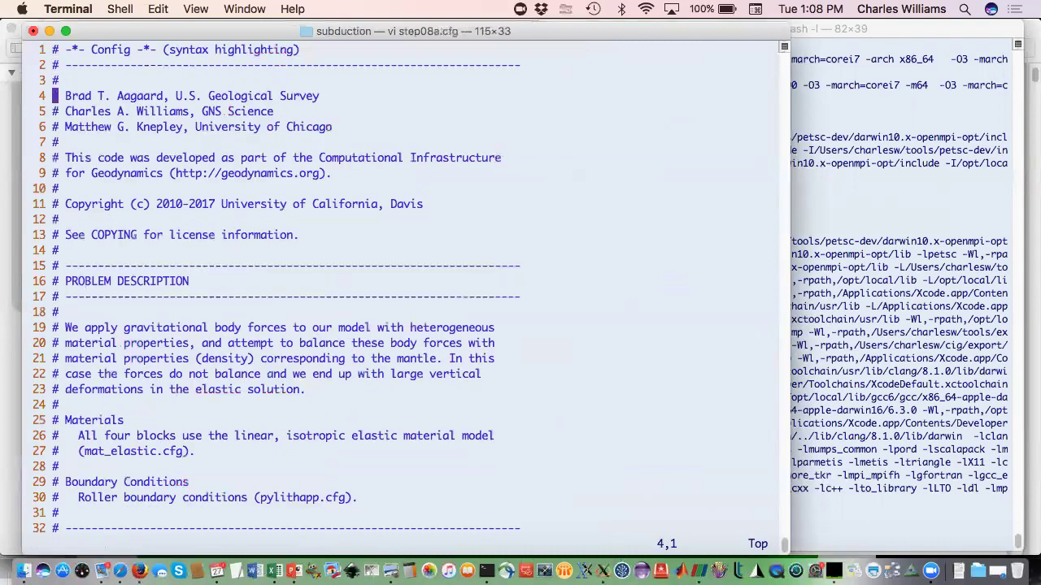
pyautogui.press('j')
pyautogui.press('j')
pyautogui.press('j')
pyautogui.press('j')
pyautogui.press('j')
pyautogui.press('j')
pyautogui.press('j')
pyautogui.press('j')
pyautogui.press('j')
pyautogui.press('j')
pyautogui.press('j')
pyautogui.press('j')
pyautogui.press('j')
pyautogui.press('j')
pyautogui.press('j')
pyautogui.press('j')
pyautogui.press('j')
pyautogui.press('j')
pyautogui.press('j')
pyautogui.press('j')
pyautogui.press('j')
pyautogui.press('j')
pyautogui.press('j')
pyautogui.press('j')
pyautogui.press('j')
pyautogui.press('j')
pyautogui.press('j')
pyautogui.press('j')
pyautogui.press('j')
pyautogui.press('j')
pyautogui.press('j')
pyautogui.press('j')
pyautogui.press('j')
pyautogui.press('j')
pyautogui.press('j')
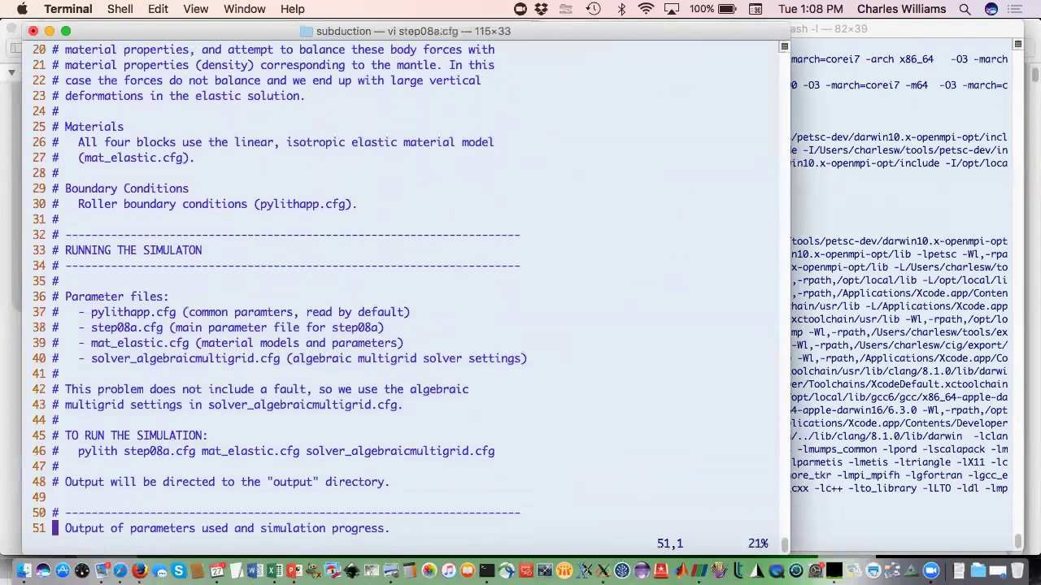
pyautogui.press('j')
pyautogui.press('j')
pyautogui.press('j')
pyautogui.press('j')
pyautogui.press('j')
pyautogui.press('j')
pyautogui.press('j')
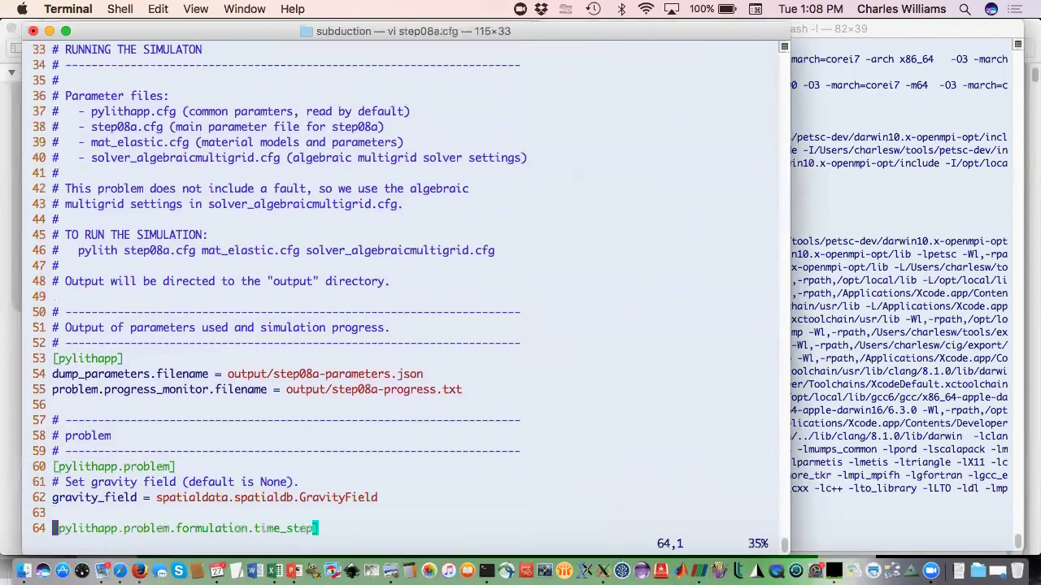
pyautogui.press('k')
pyautogui.press('k')
pyautogui.press('k')
pyautogui.press('k')
pyautogui.press('k')
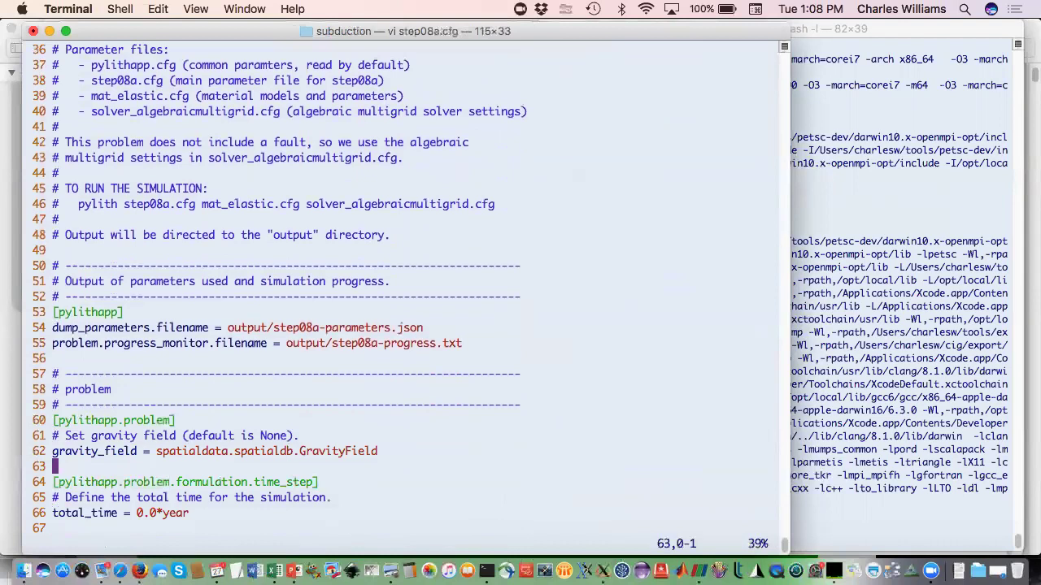
pyautogui.press('k')
pyautogui.press('Down')
pyautogui.press('Down')
pyautogui.press('Down')
pyautogui.press('Down')
pyautogui.press('Down')
pyautogui.press('Down')
pyautogui.press('Down')
pyautogui.press('Down')
pyautogui.press('Down')
pyautogui.press('Down')
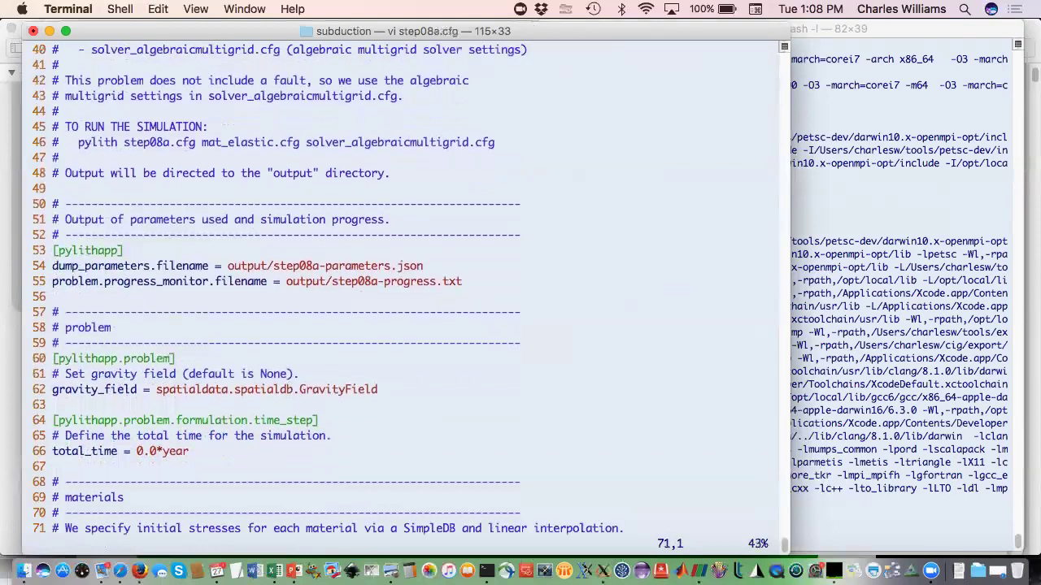
pyautogui.press('Down')
pyautogui.press('Down')
pyautogui.press('Down')
pyautogui.press('Down')
pyautogui.press('Down')
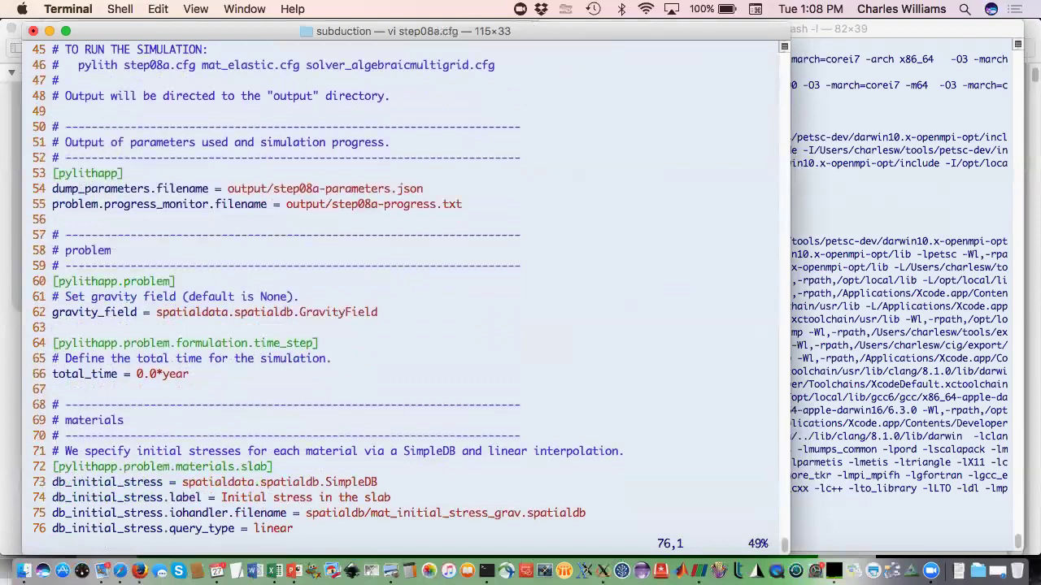
pyautogui.press('Down')
pyautogui.press('Up')
pyautogui.press('Up')
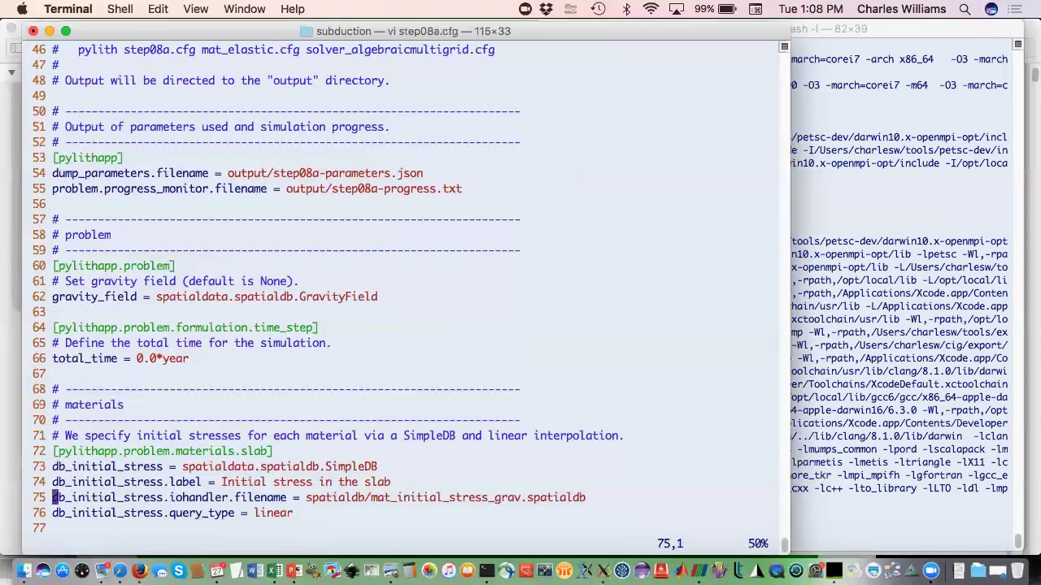
# Review the wedge, mantle and crust initial-stress settings and the domain and material output settings
pyautogui.press('j')
pyautogui.press('j')
pyautogui.press('j')
pyautogui.press('j')
pyautogui.press('j')
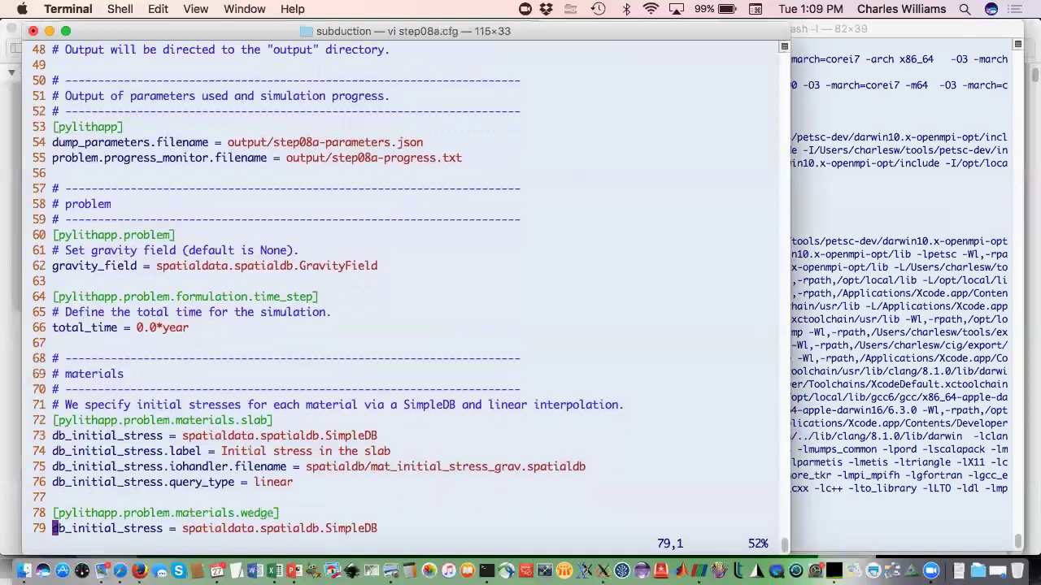
pyautogui.press('j')
pyautogui.press('j')
pyautogui.press('j')
pyautogui.press('j')
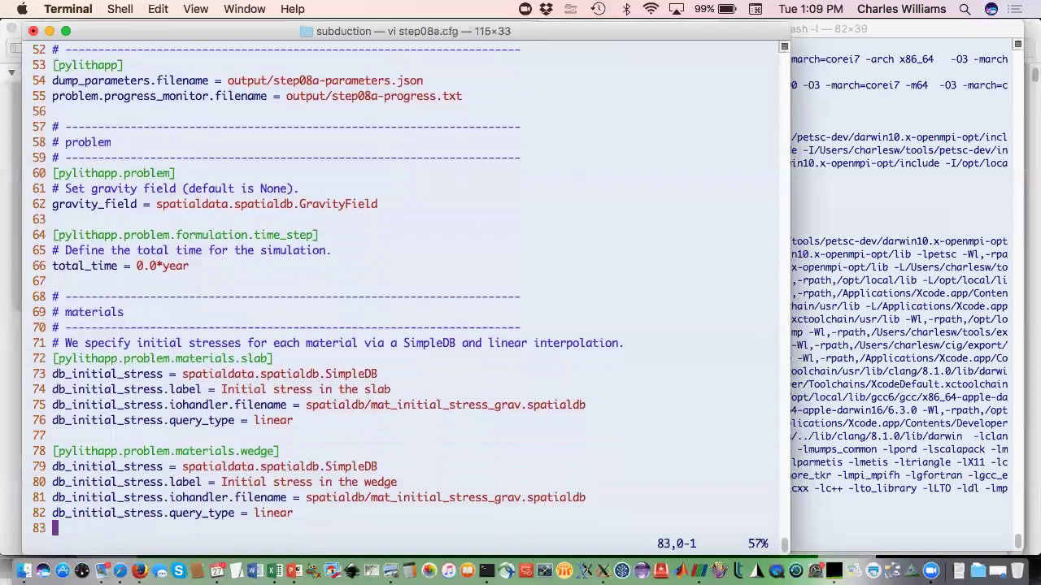
pyautogui.press('j')
pyautogui.press('j')
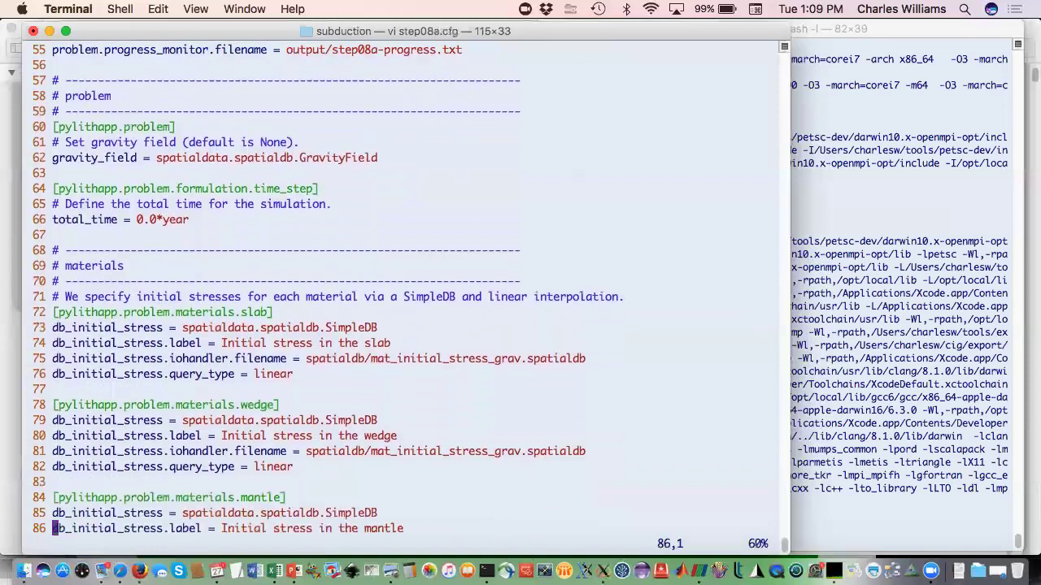
pyautogui.press('j')
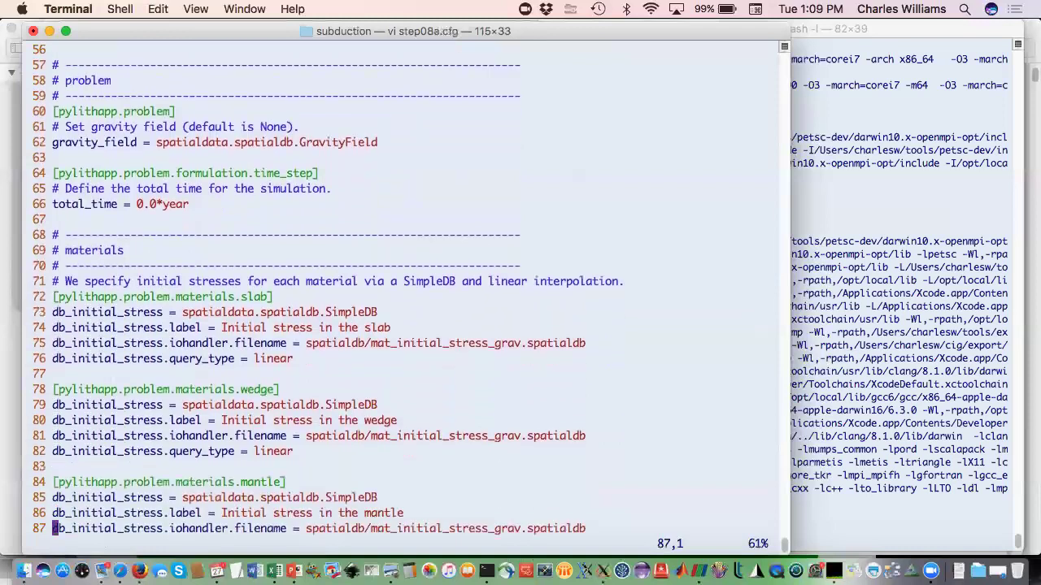
pyautogui.press('j')
pyautogui.press('j')
pyautogui.press('j')
pyautogui.press('j')
pyautogui.press('j')
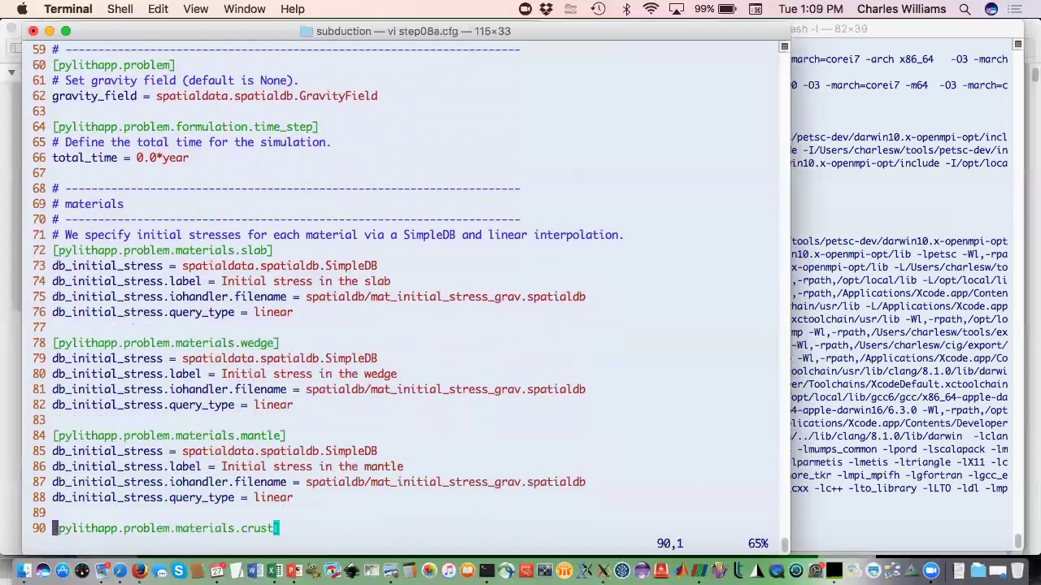
pyautogui.press('j')
pyautogui.press('j')
pyautogui.press('j')
pyautogui.press('j')
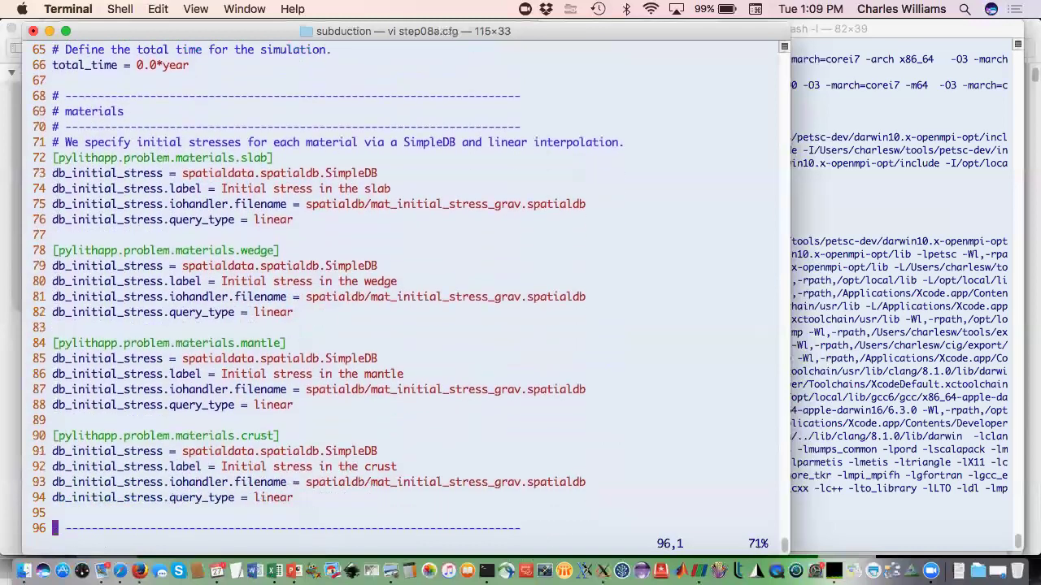
pyautogui.press('k')
pyautogui.press('j')
pyautogui.press('j')
pyautogui.press('j')
pyautogui.press('j')
pyautogui.press('j')
pyautogui.press('j')
pyautogui.press('j')
pyautogui.press('j')
pyautogui.press('j')
pyautogui.press('j')
pyautogui.press('j')
pyautogui.press('j')
pyautogui.press('j')
pyautogui.press('j')
pyautogui.press('j')
pyautogui.press('j')
pyautogui.press('j')
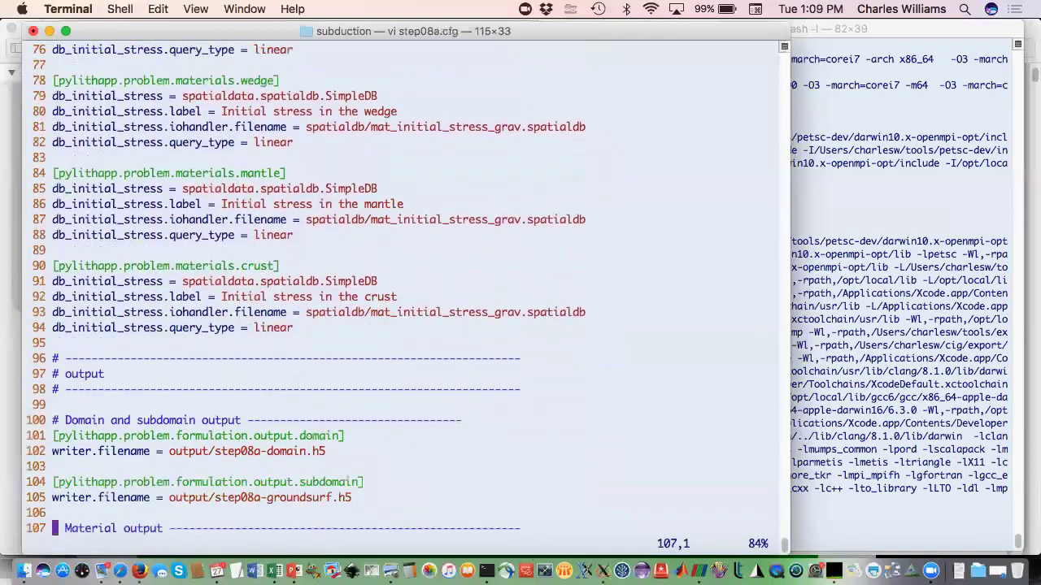
pyautogui.press('j')
pyautogui.press('j')
pyautogui.press('j')
pyautogui.press('j')
pyautogui.press('j')
pyautogui.press('j')
pyautogui.press('j')
pyautogui.press('j')
pyautogui.press('j')
# Check the material output filenames at the end of step08a.cfg and quit vi with :q
pyautogui.press('k')
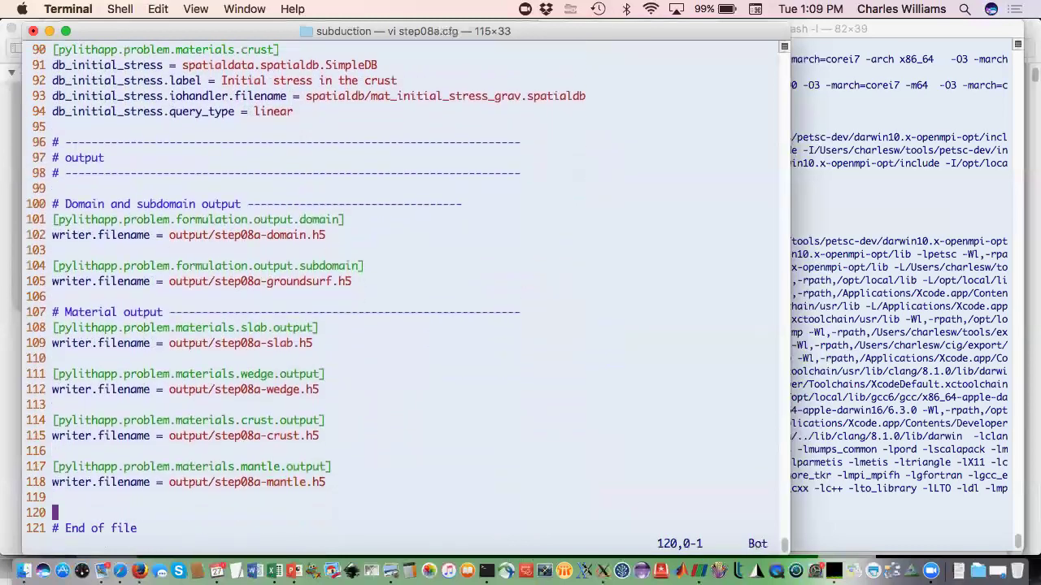
pyautogui.press('k')
pyautogui.press('k')
pyautogui.press('k')
pyautogui.press('k')
pyautogui.press('k')
pyautogui.press('k')
pyautogui.press('k')
pyautogui.press('k')
pyautogui.press('k')
pyautogui.press('k')
pyautogui.press('k')
pyautogui.write(':q')
pyautogui.press('Return')
# Change into spatialdb, list its files, and open mat_initial_stress_grav.spatialdb in vi
pyautogui.write('cd sp')
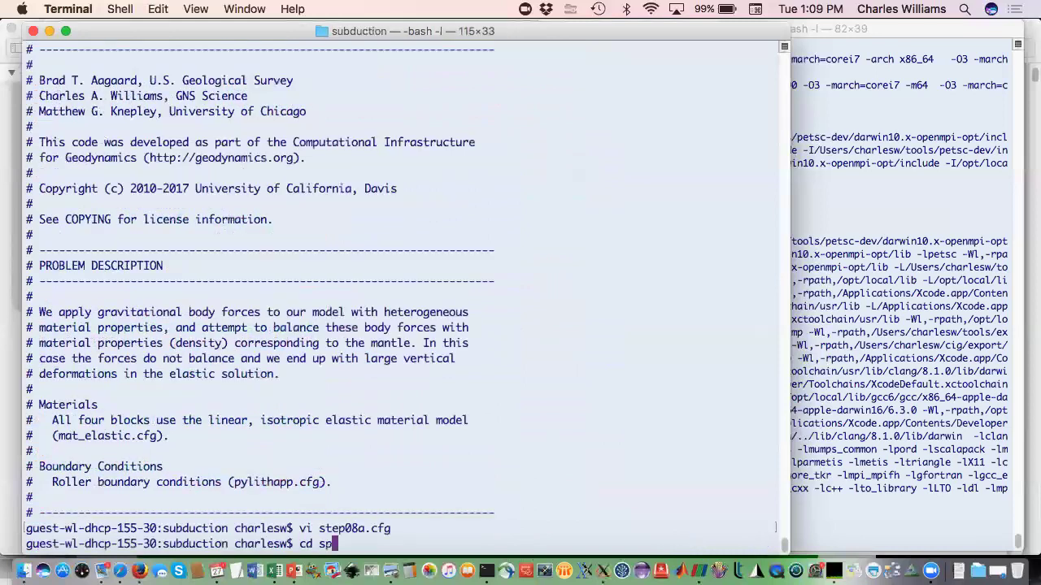
pyautogui.press('Tab')
pyautogui.press('Return')
pyautogui.write('lf')
pyautogui.press('Return')
pyautogui.write('vi mat_')
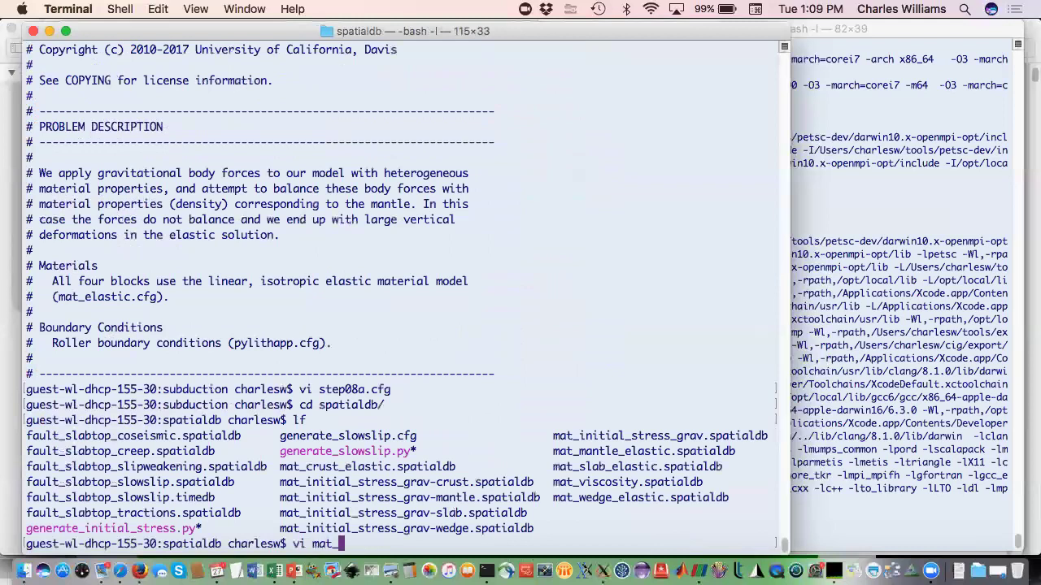
pyautogui.write('i')
pyautogui.press('Tab')
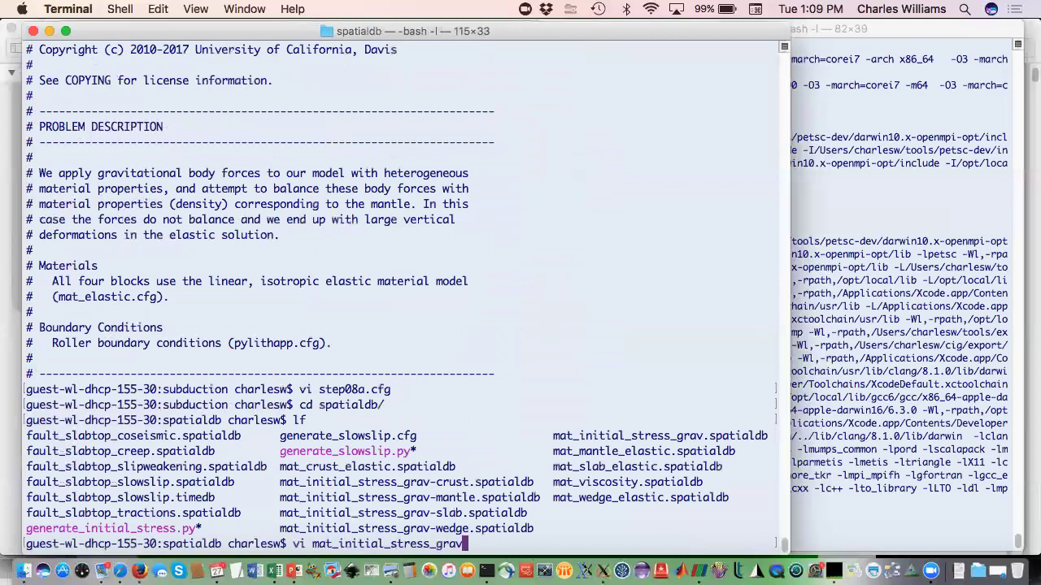
pyautogui.write('.')
pyautogui.press('Tab')
pyautogui.press('Return')
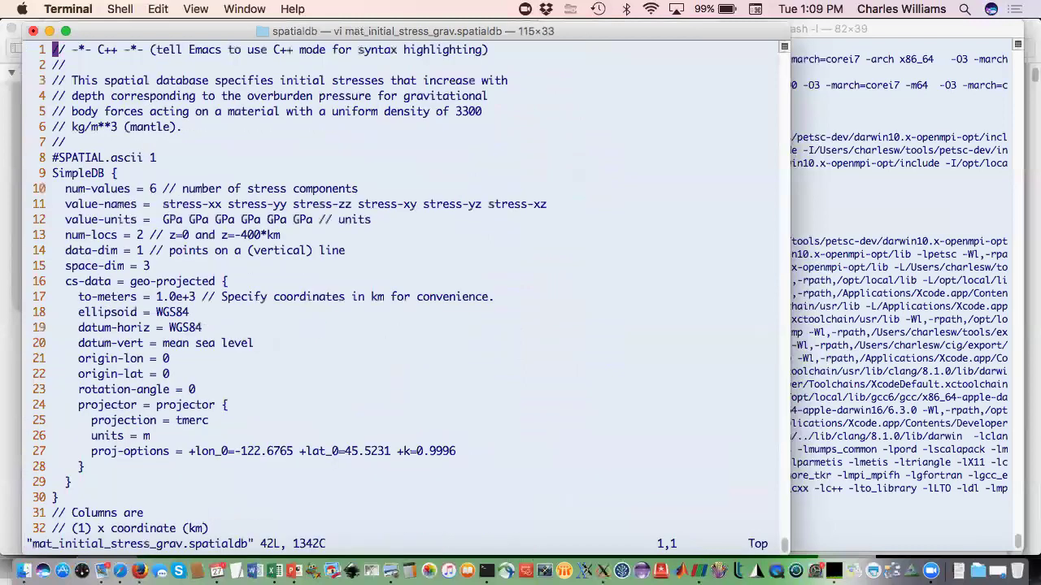
# Inspect the header, coordinate system, and stress rows at the surface (0.0) and -400 km (-12.944778 GPa)
pyautogui.press('j')
pyautogui.press('j')
pyautogui.press('j')
pyautogui.press('j')
pyautogui.press('j')
pyautogui.press('j')
pyautogui.press('j')
pyautogui.press('j')
pyautogui.press('j')
pyautogui.press('j')
pyautogui.press('j')
pyautogui.press('j')
pyautogui.press('l')
pyautogui.press('l')
pyautogui.press('j')
pyautogui.press('j')
pyautogui.press('j')
pyautogui.press('j')
pyautogui.press('j')
pyautogui.press('j')
pyautogui.press('j')
pyautogui.press('j')
pyautogui.press('j')
pyautogui.press('j')
pyautogui.press('j')
pyautogui.press('j')
pyautogui.press('k')
pyautogui.press('k')
pyautogui.press('k')
pyautogui.press('k')
pyautogui.press('k')
pyautogui.press('k')
pyautogui.press('k')
pyautogui.press('k')
pyautogui.press('j')
pyautogui.press('j')
pyautogui.press('j')
pyautogui.press('j')
pyautogui.press('j')
pyautogui.press('j')
pyautogui.press('j')
pyautogui.press('j')
pyautogui.press('j')
pyautogui.press('j')
pyautogui.press('j')
pyautogui.press('j')
pyautogui.press('j')
pyautogui.press('j')
pyautogui.press('j')
pyautogui.press('j')
pyautogui.press('j')
pyautogui.press('j')
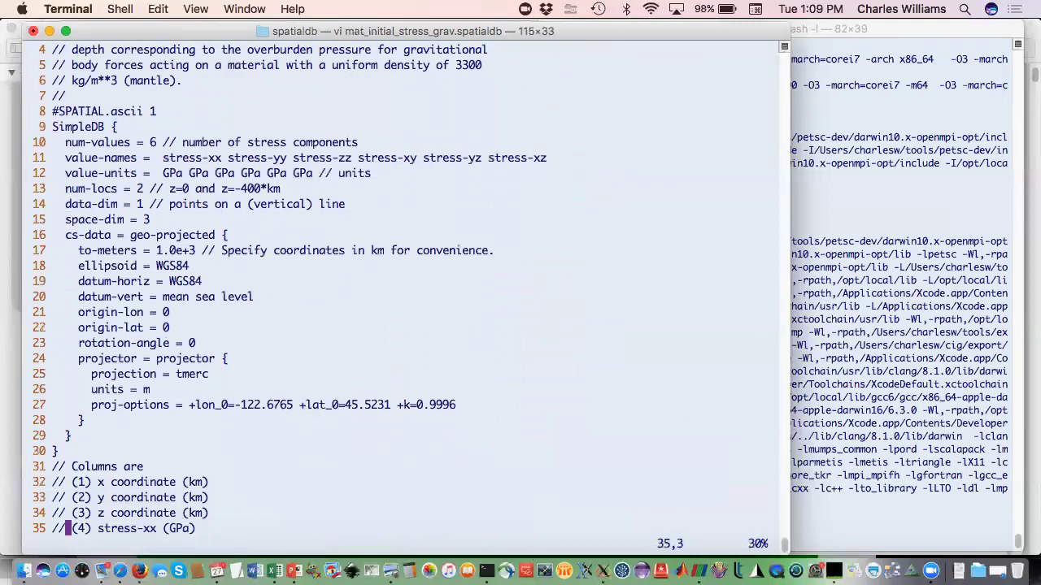
pyautogui.press('j')
pyautogui.press('j')
pyautogui.press('j')
pyautogui.press('j')
pyautogui.press('j')
pyautogui.press('j')
pyautogui.press('j')
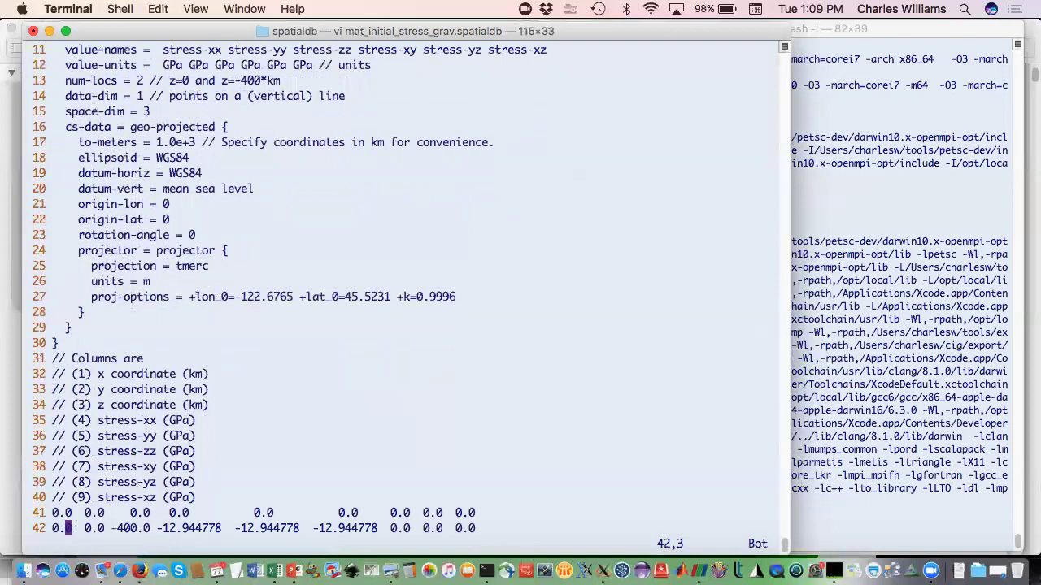
pyautogui.press('k')
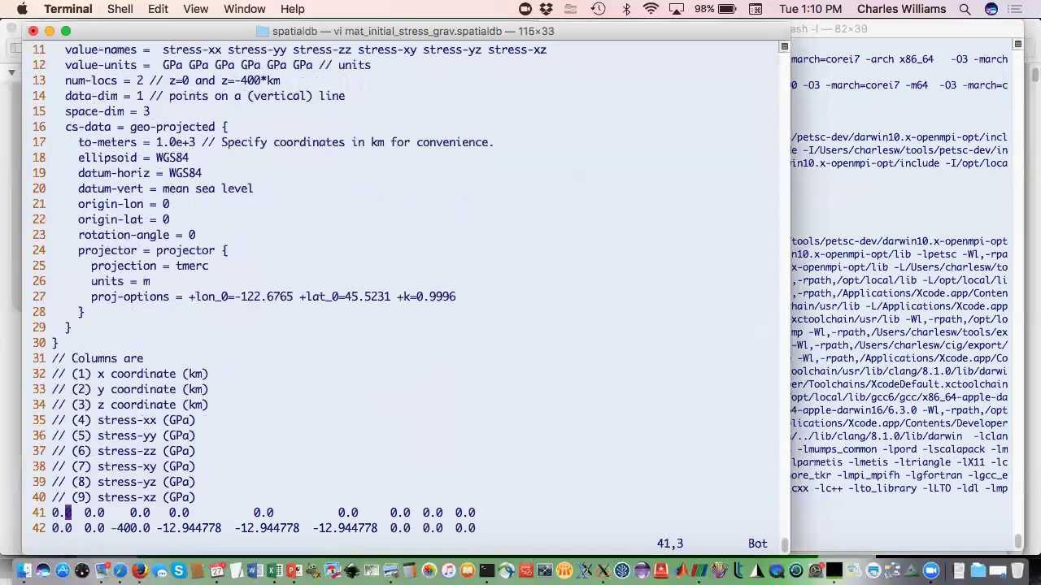
pyautogui.press('j')
pyautogui.press('l')
pyautogui.press('l')
pyautogui.press('l')
pyautogui.press('l')
pyautogui.press('l')
pyautogui.press('l')
pyautogui.press('l')
pyautogui.press('l')
pyautogui.press('l')
pyautogui.press('l')
pyautogui.press('l')
pyautogui.press('l')
pyautogui.press('l')
pyautogui.press('l')
pyautogui.press('l')
pyautogui.press('l')
pyautogui.press('l')
pyautogui.press('l')
pyautogui.press('l')
pyautogui.press('l')
pyautogui.press('l')
pyautogui.press('l')
pyautogui.press('l')
pyautogui.press('l')
pyautogui.press('l')
pyautogui.press('l')
pyautogui.press('l')
pyautogui.press('l')
pyautogui.press('l')
pyautogui.press('l')
pyautogui.press('l')
pyautogui.press('l')
pyautogui.press('l')
pyautogui.press('l')
pyautogui.press('l')
pyautogui.press('l')
pyautogui.press('l')
pyautogui.press('l')
pyautogui.press('l')
pyautogui.press('l')
pyautogui.press('l')
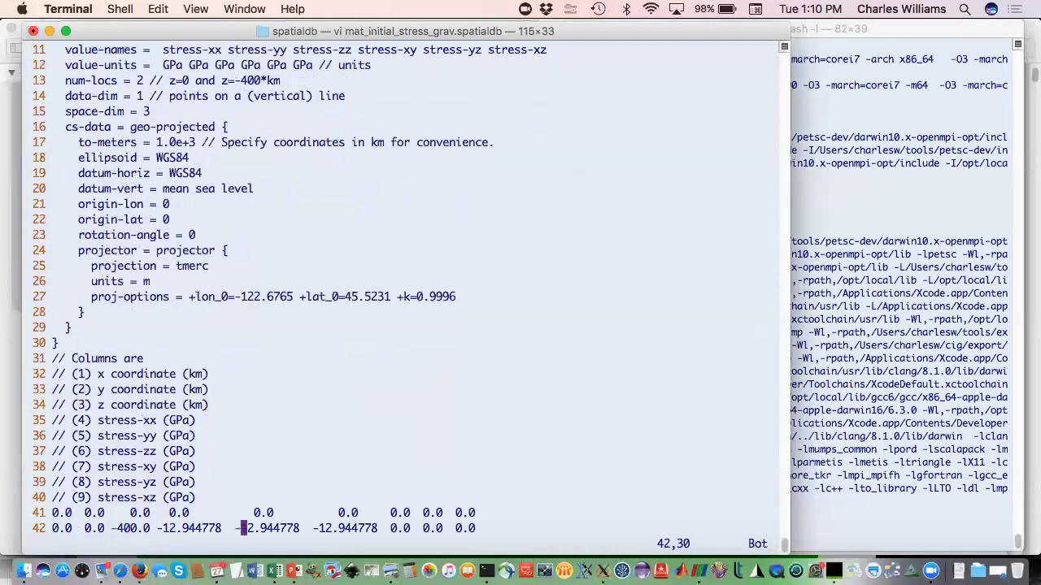